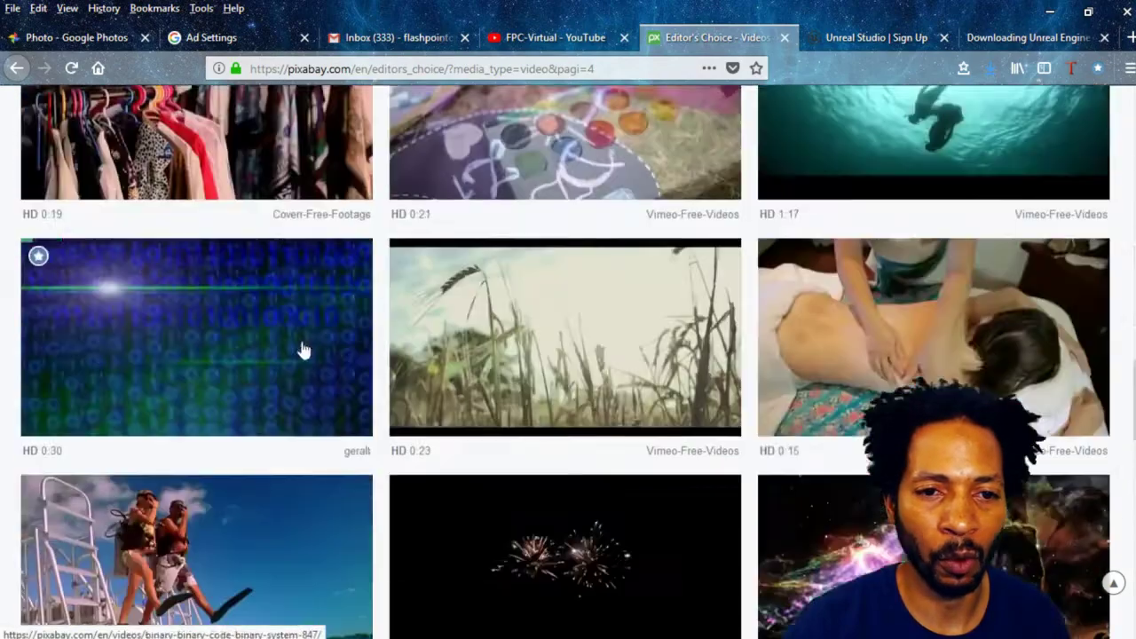
scroll(302, 351, "up", 15)
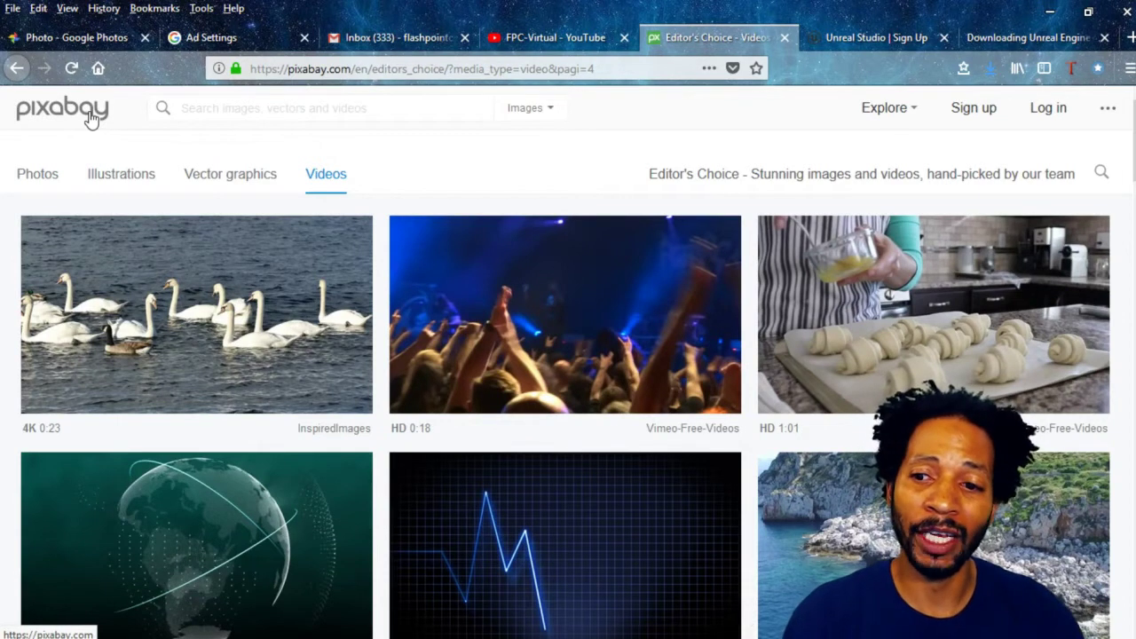
mouse_move(916, 317)
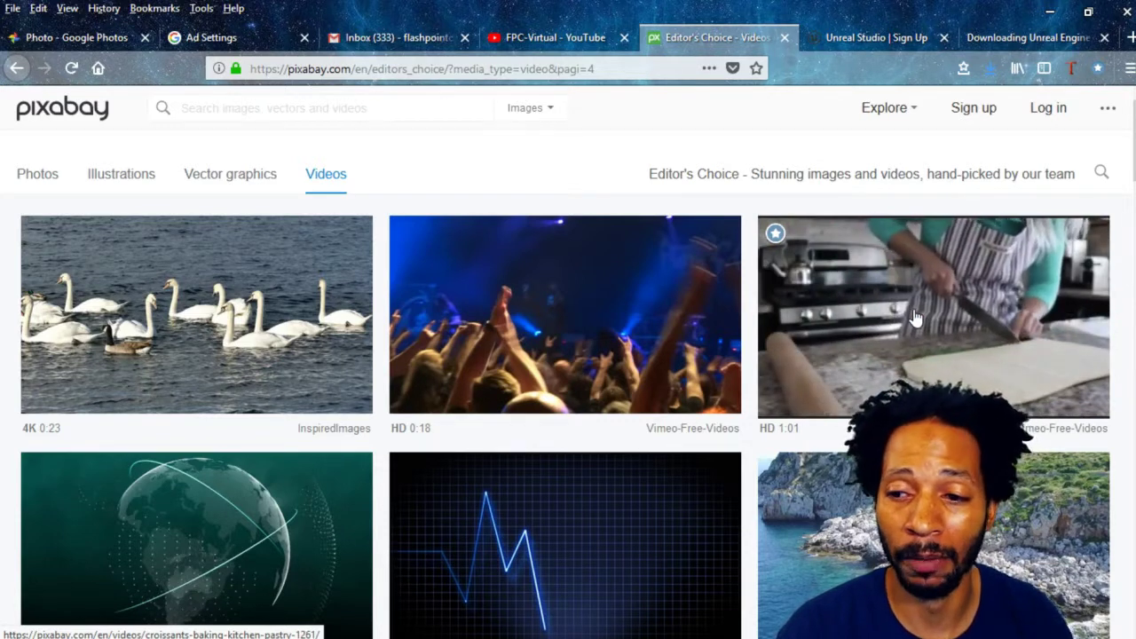
mouse_move(615, 340)
mouse_move(246, 361)
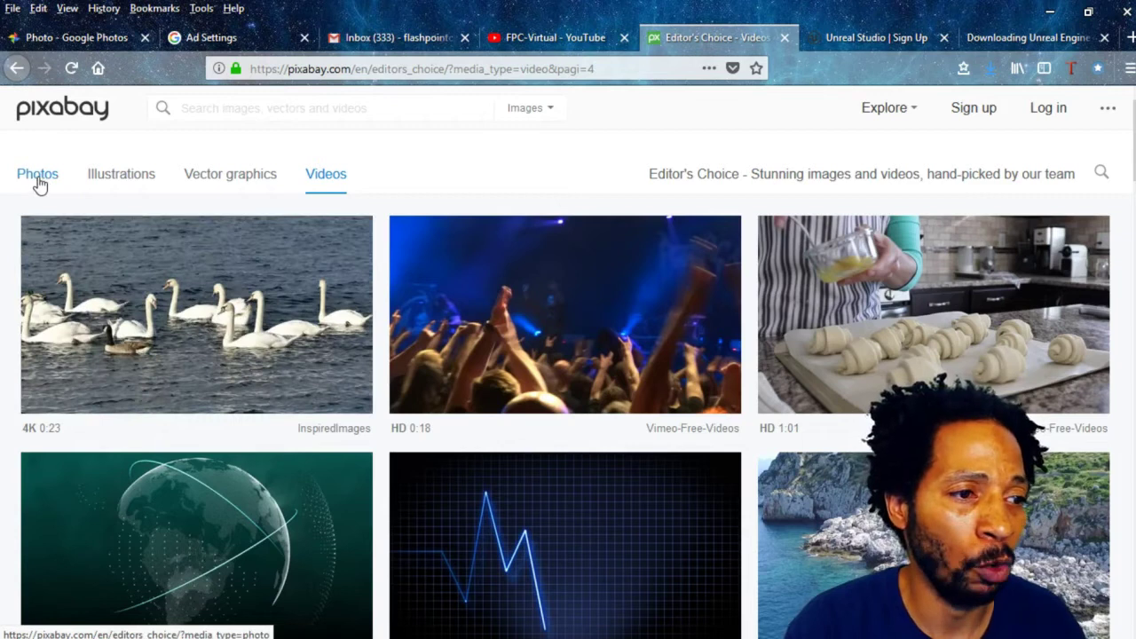
Show Pixabay's Editor's Choice photos and scroll down to the red water lily picture.
left_click(39, 180)
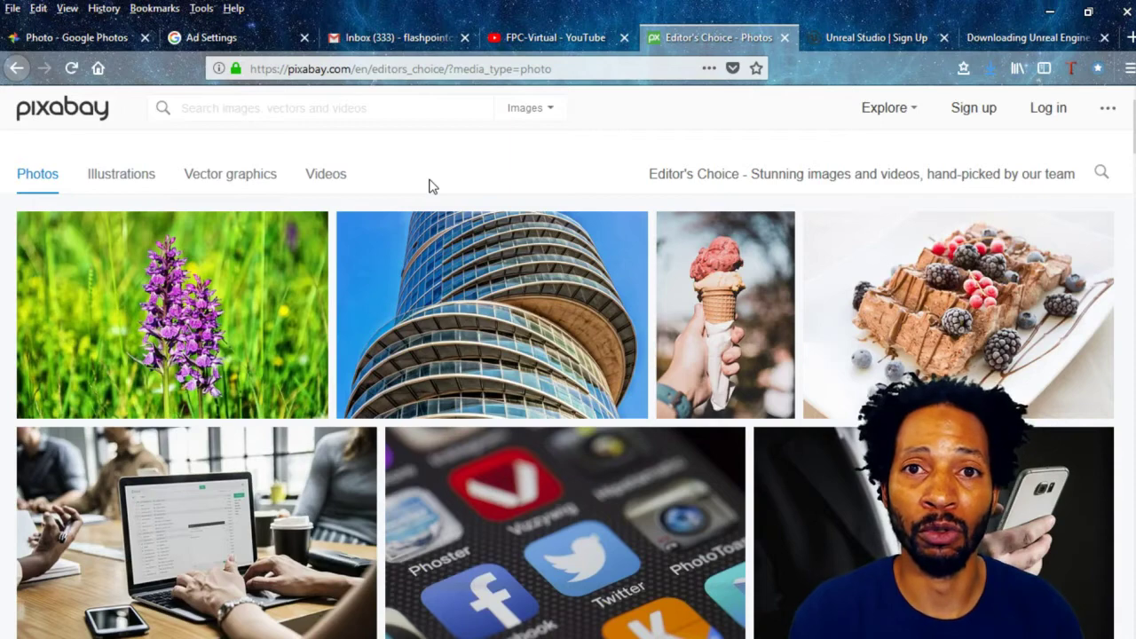
scroll(475, 368, "down", 5)
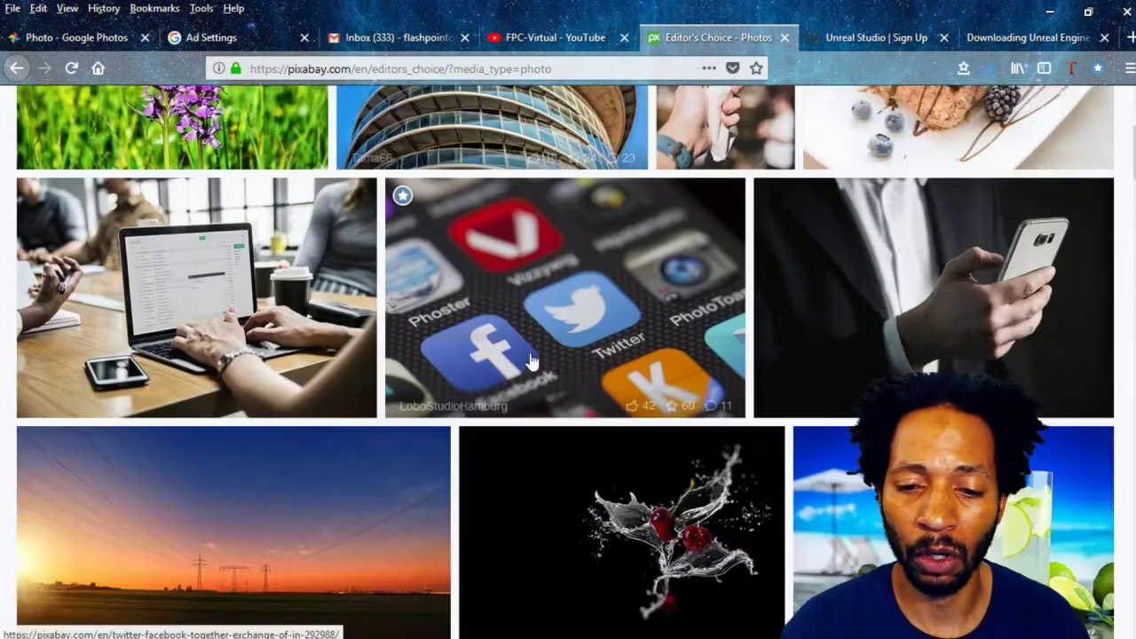
scroll(475, 368, "down", 4)
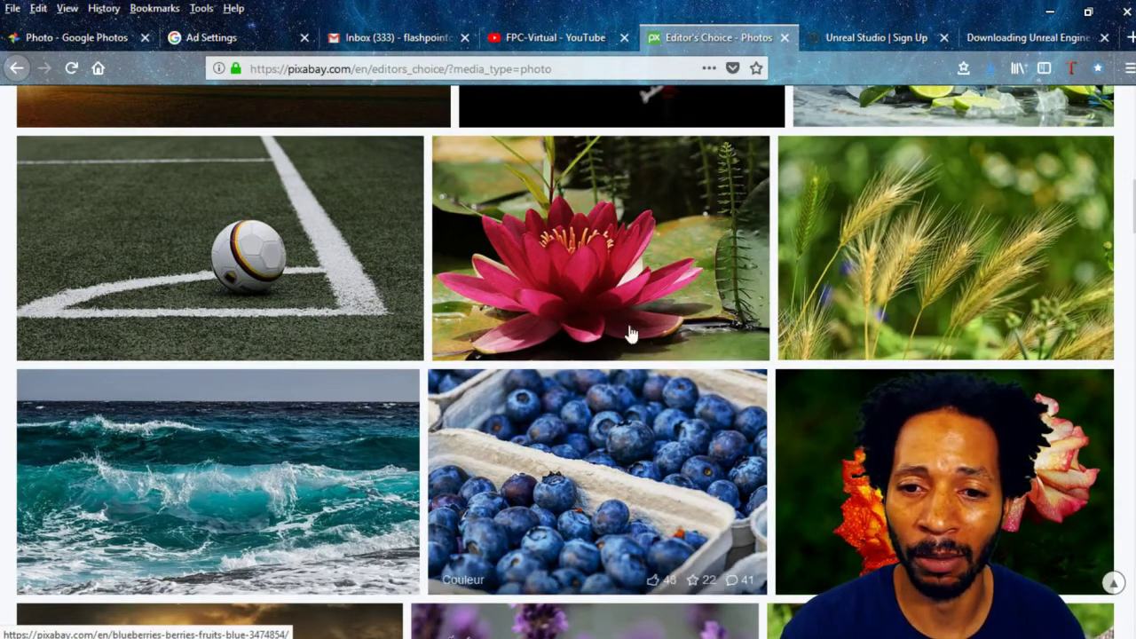
Open the red water lily photo's page and look over its details.
left_click(654, 260)
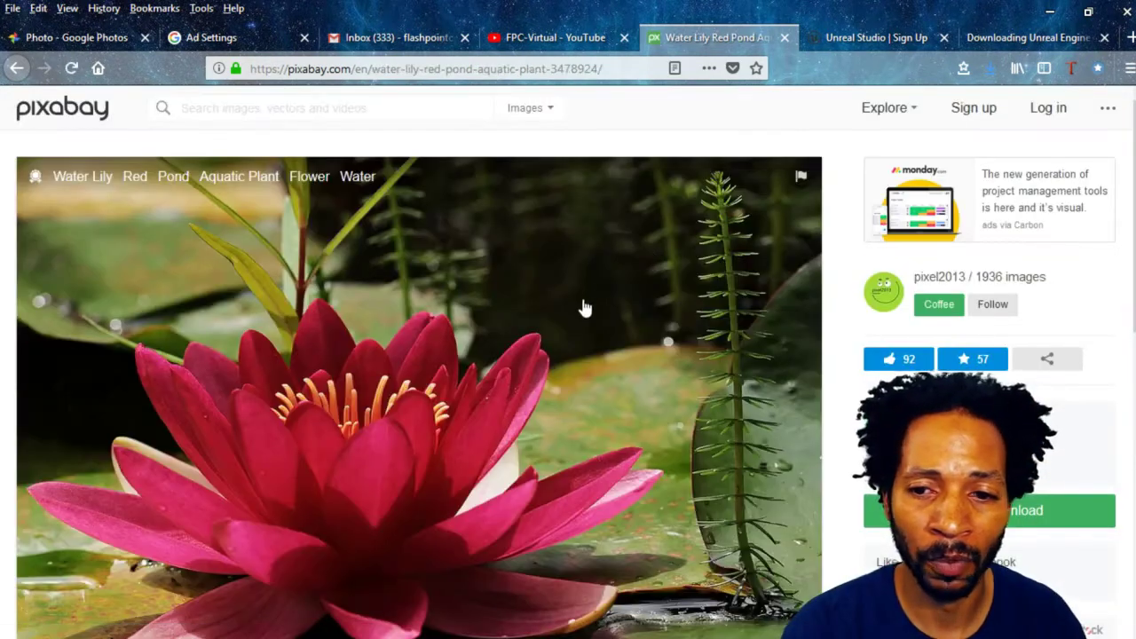
scroll(568, 324, "down", 2)
scroll(578, 426, "up", 2)
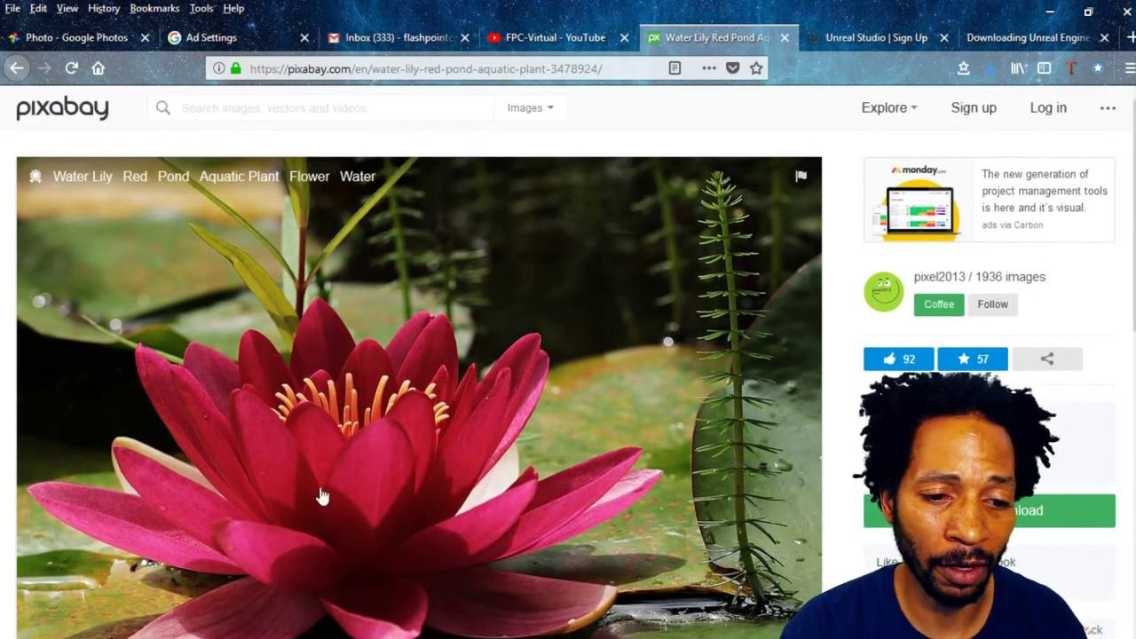
scroll(369, 458, "down", 1)
scroll(369, 458, "down", 2)
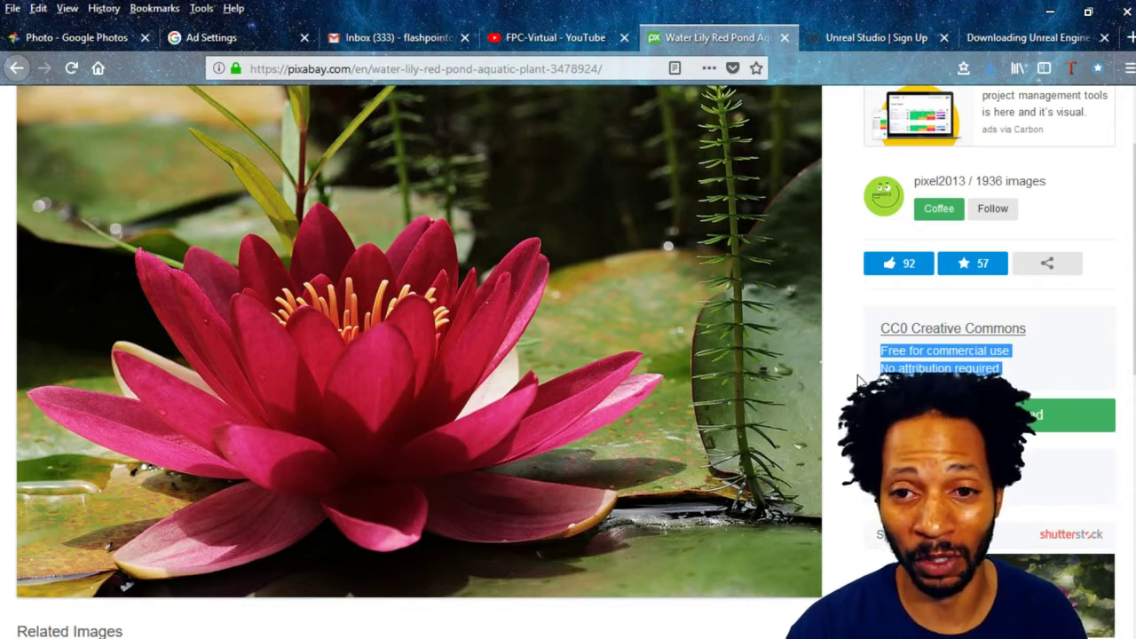
scroll(857, 380, "up", 2)
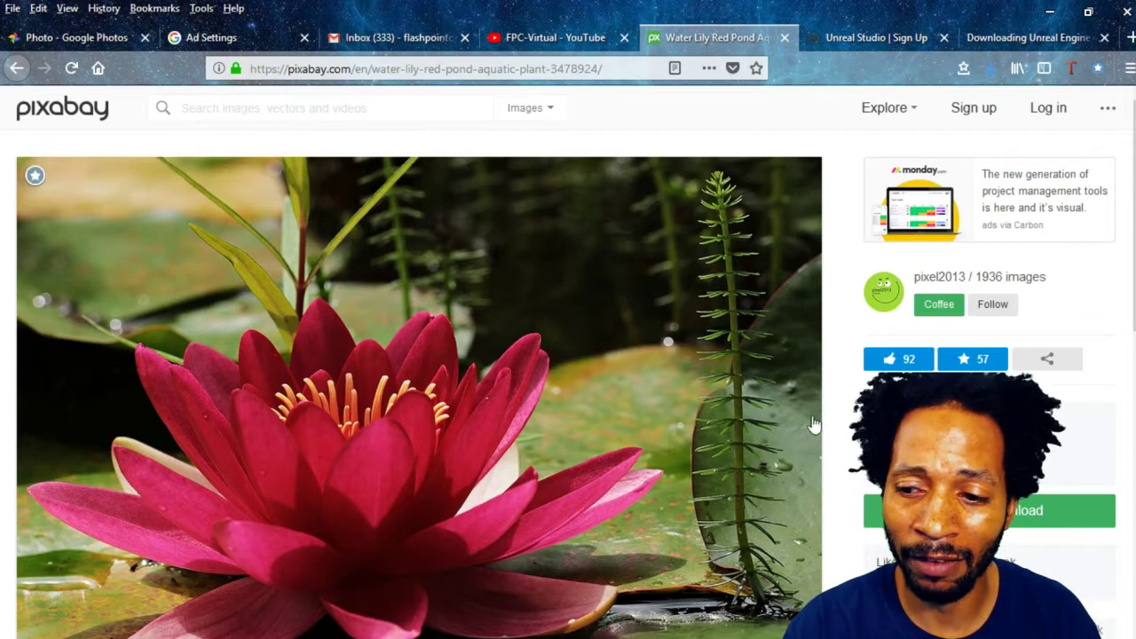
Check the CC0 free-for-commercial-use licence and view the Free Download size options.
scroll(817, 417, "down", 3)
left_click_drag(878, 251, 984, 292)
left_click(976, 327)
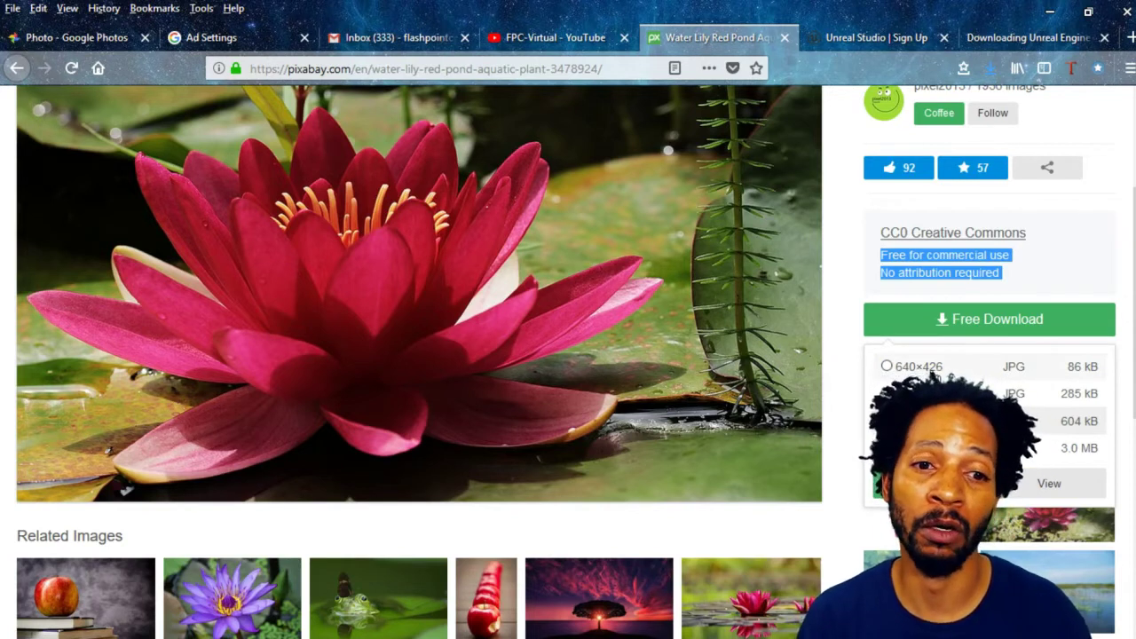
scroll(347, 338, "up", 3)
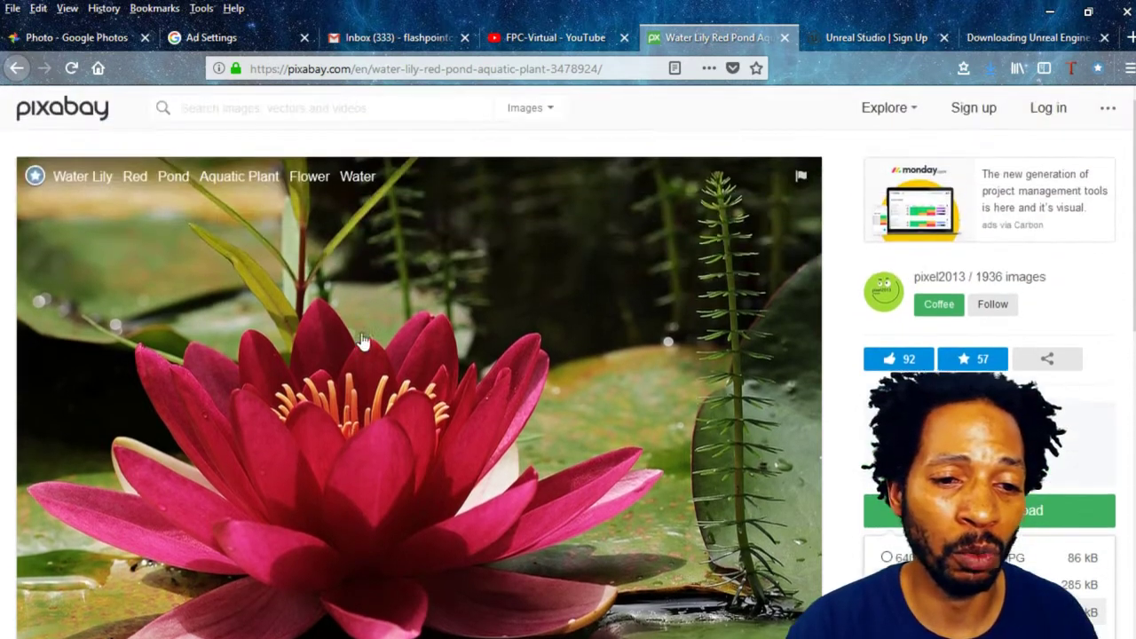
Save the photo as water-lily-3478924_960_720 in Pictures › YouTube Thumbnails › Pixabay.
right_click(412, 326)
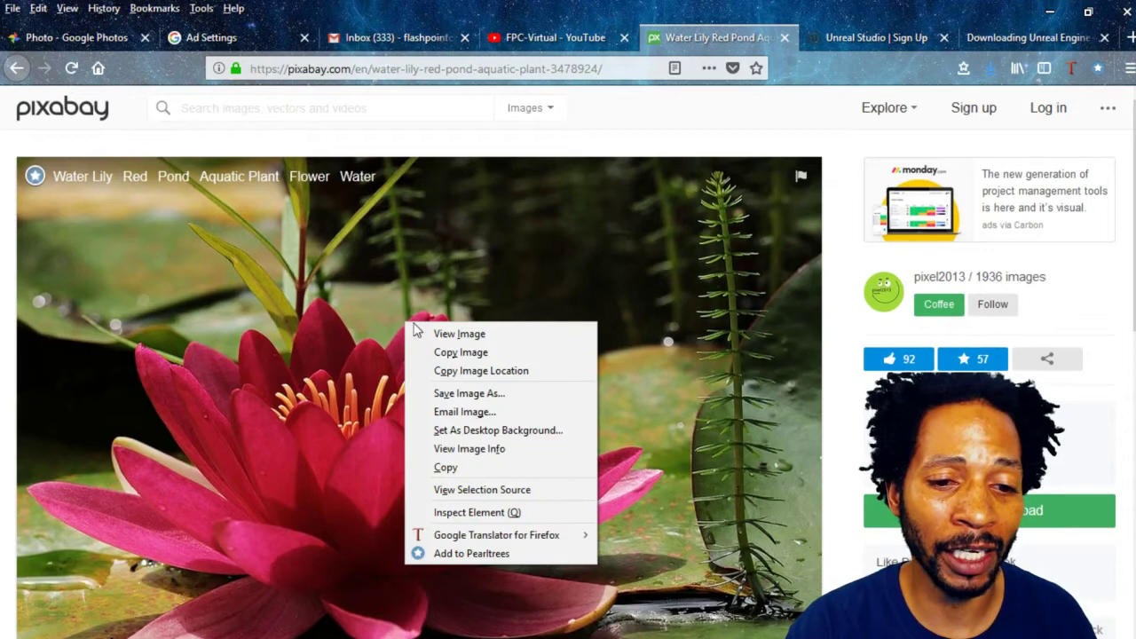
left_click(508, 395)
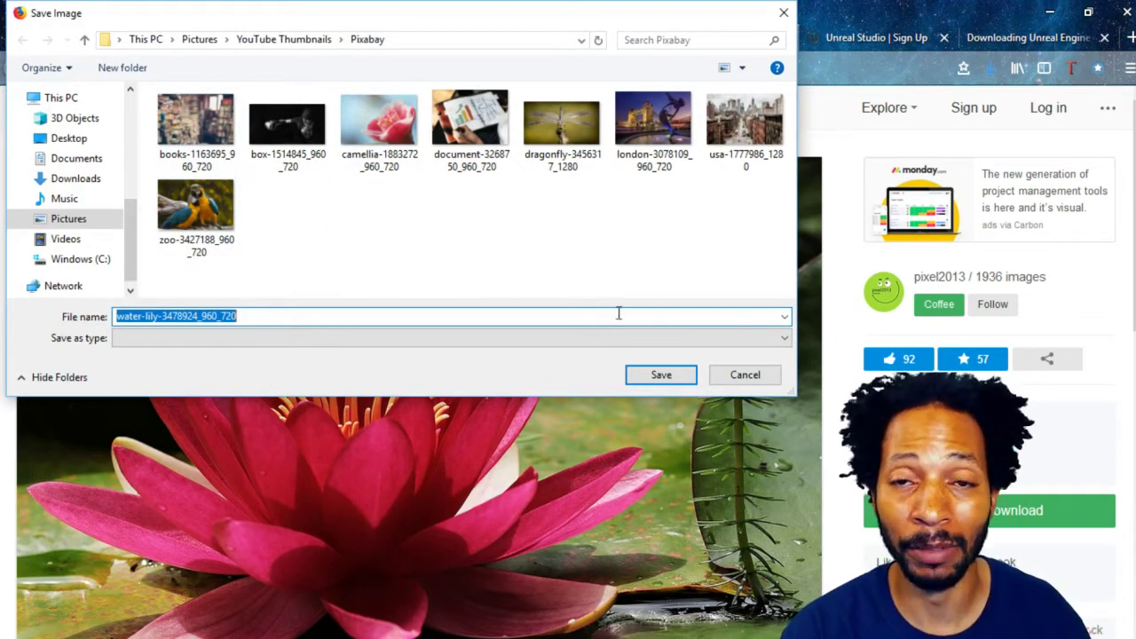
left_click(661, 375)
mouse_move(359, 632)
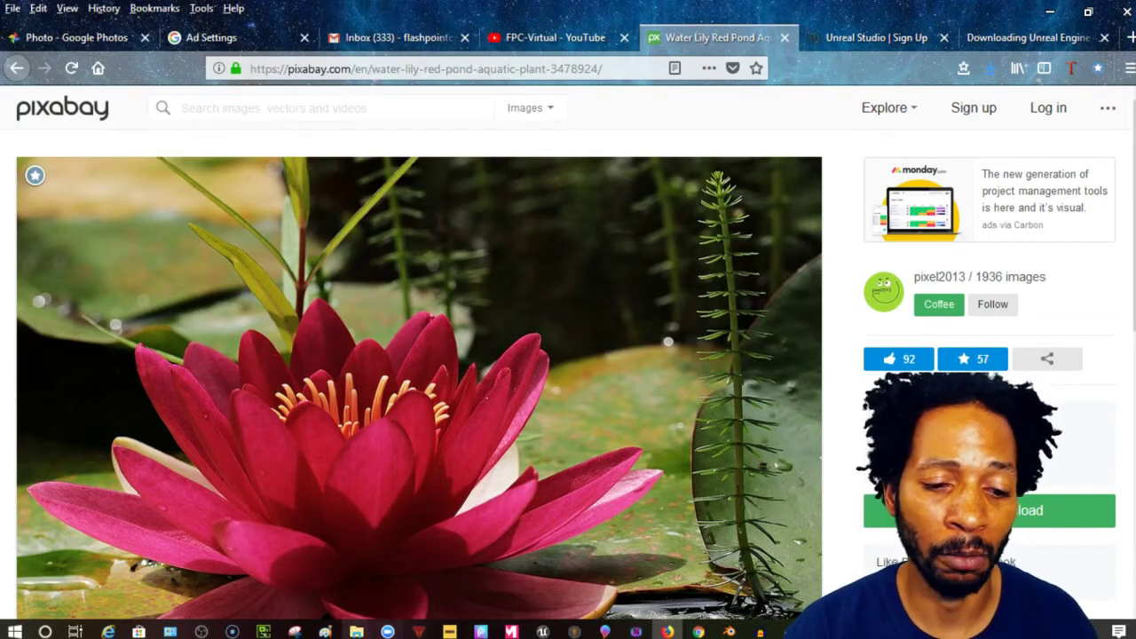
In OBS, add a new visible Image source named Image 4 to Scene 2.
left_click(204, 632)
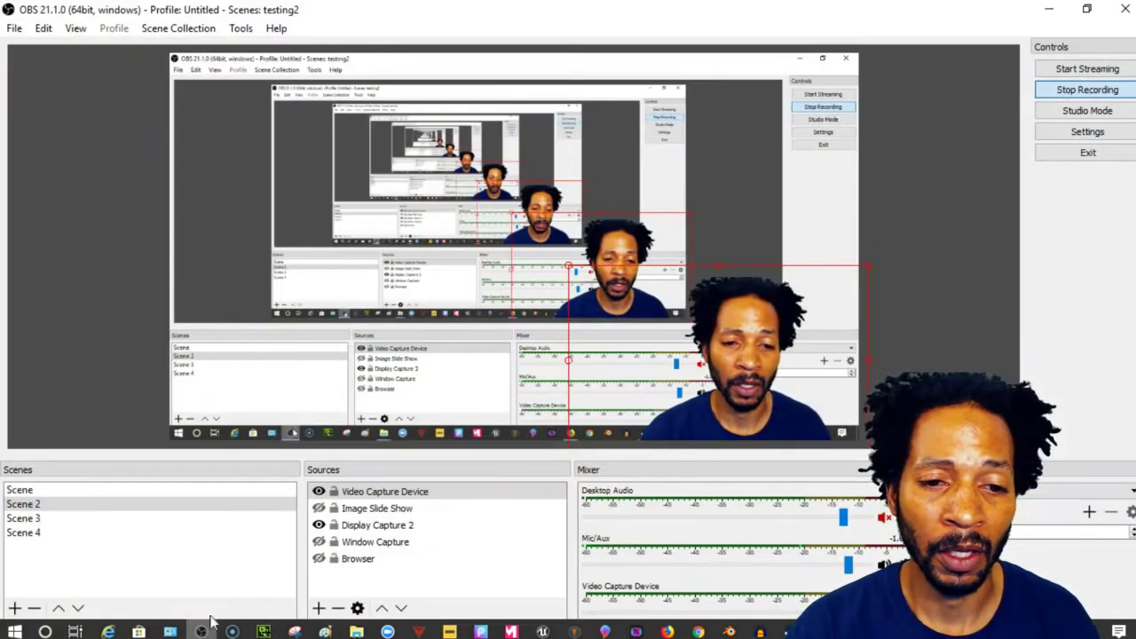
left_click(346, 494)
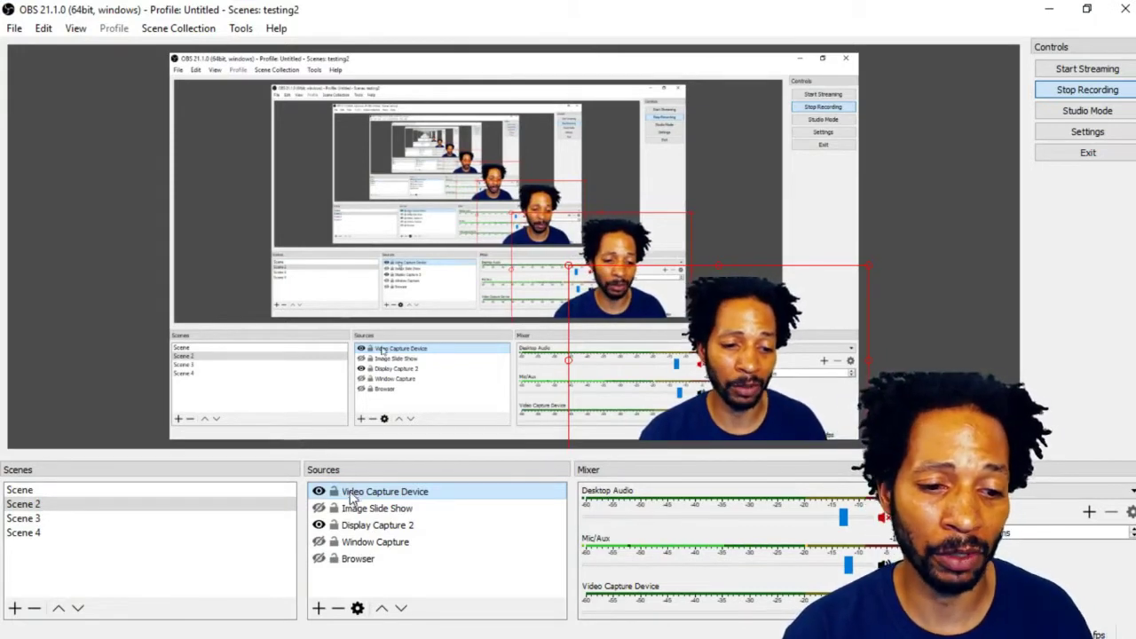
left_click(319, 609)
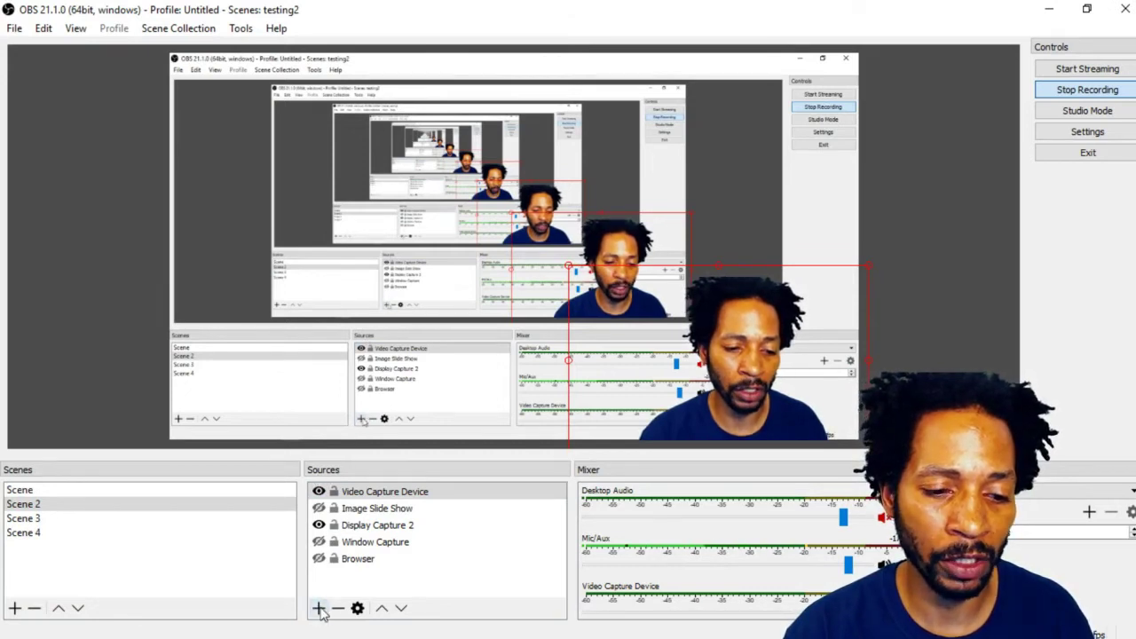
left_click(318, 609)
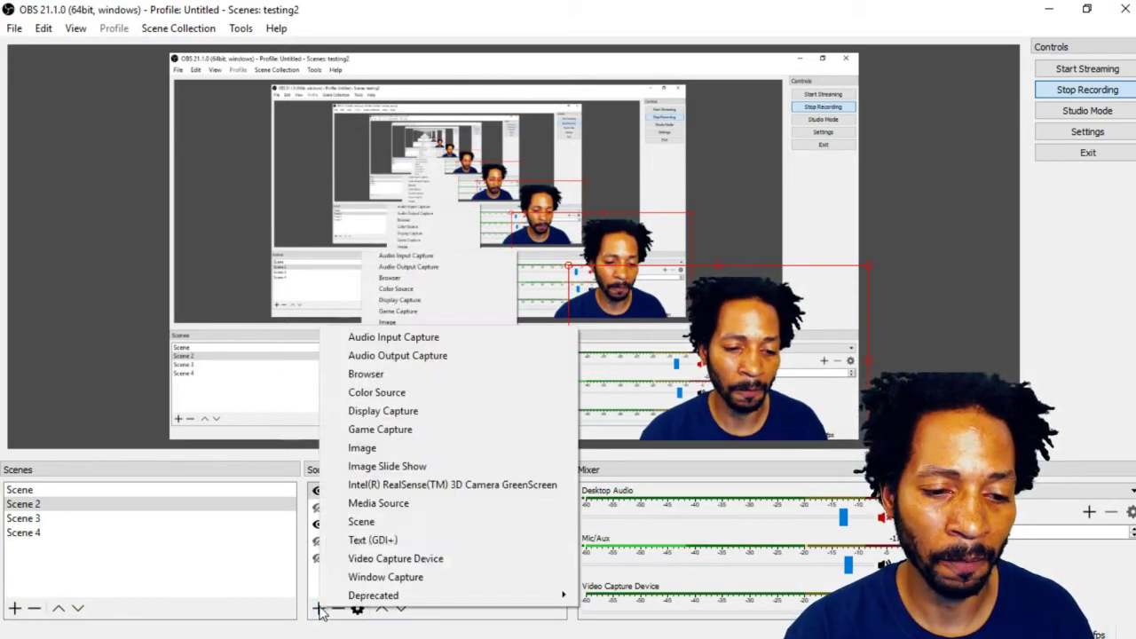
left_click(405, 449)
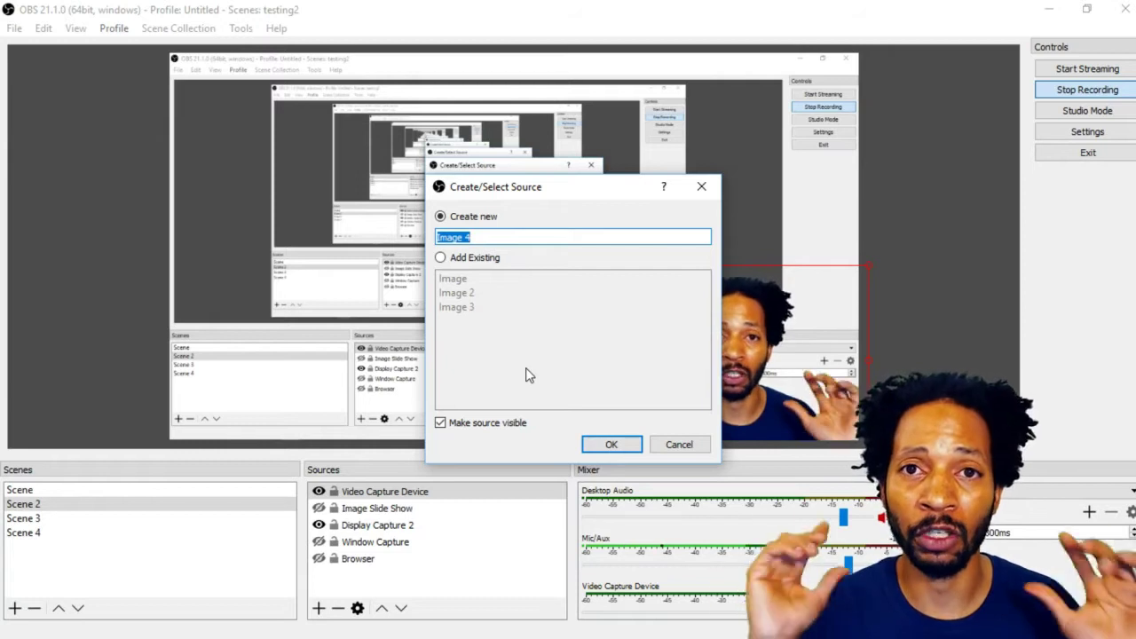
left_click(442, 258)
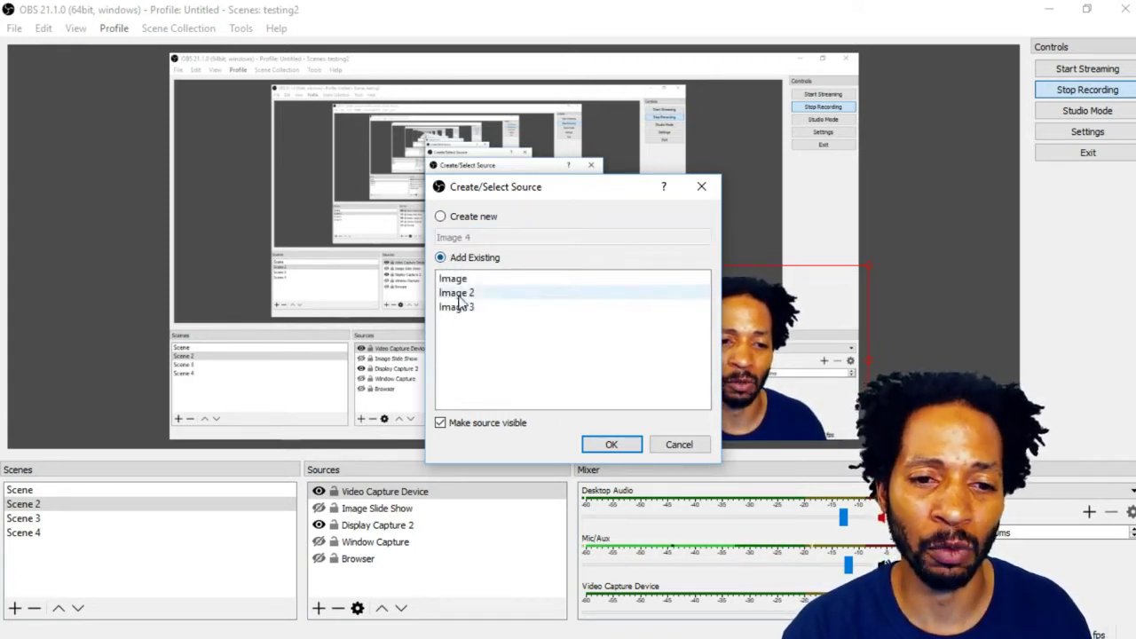
left_click(441, 217)
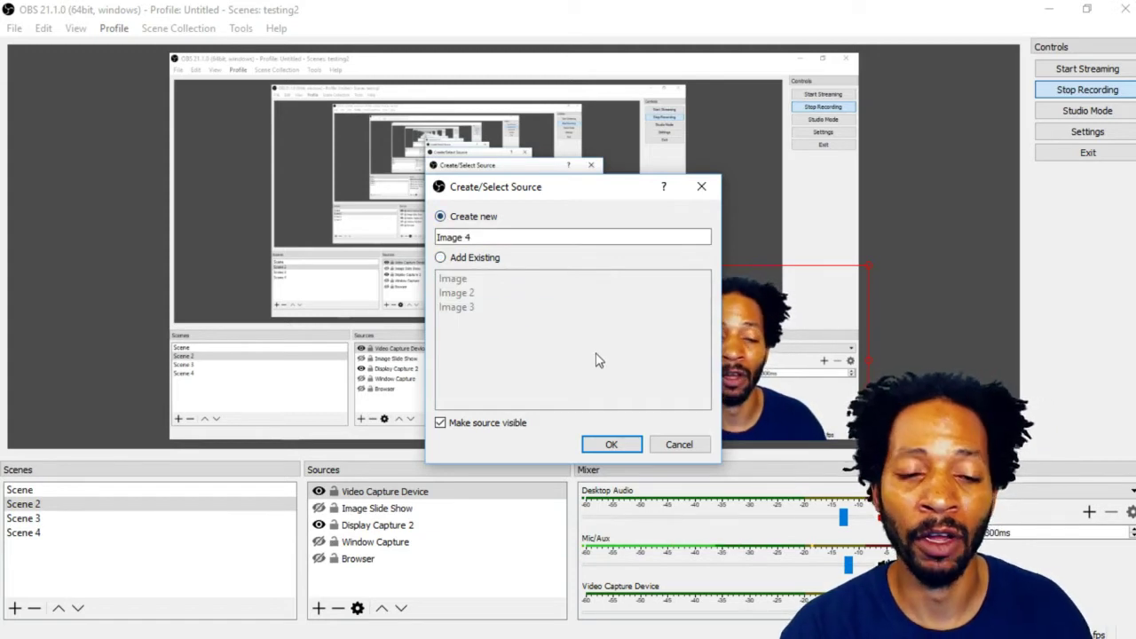
Load water-lily-3478924_960_720.jpg from the Pixabay folder as the Image 4 picture.
left_click(612, 445)
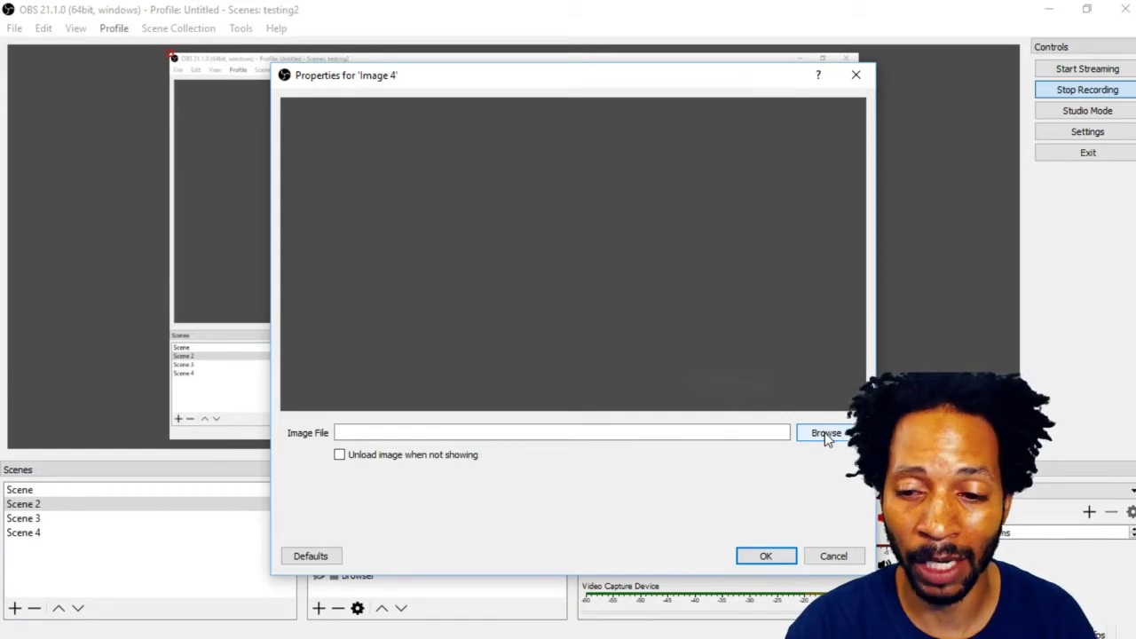
left_click(825, 432)
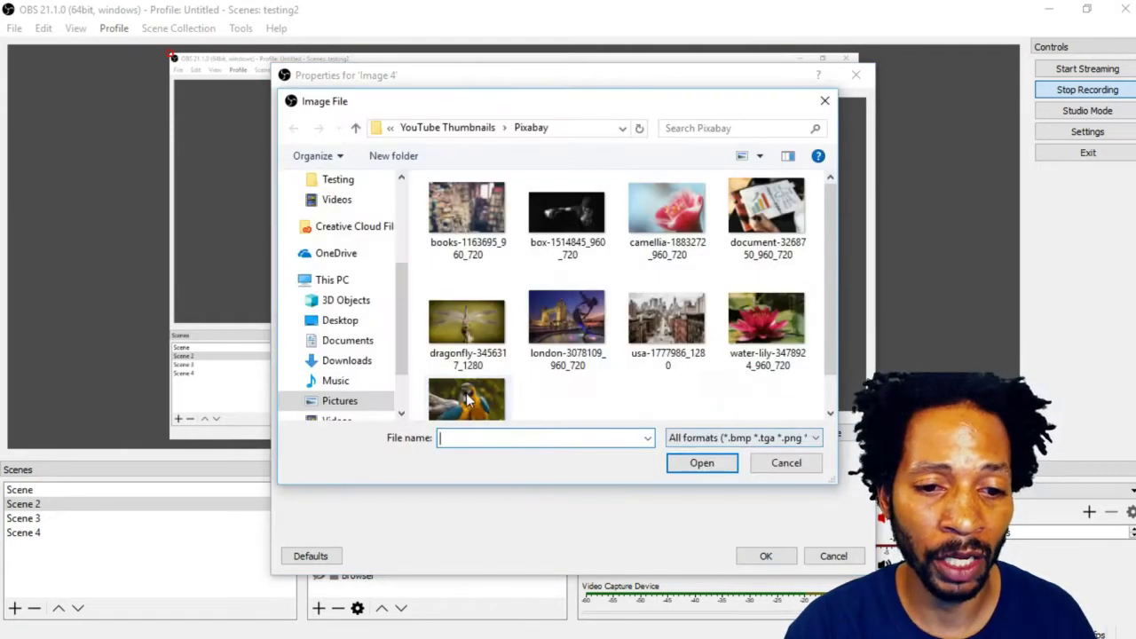
left_click(772, 326)
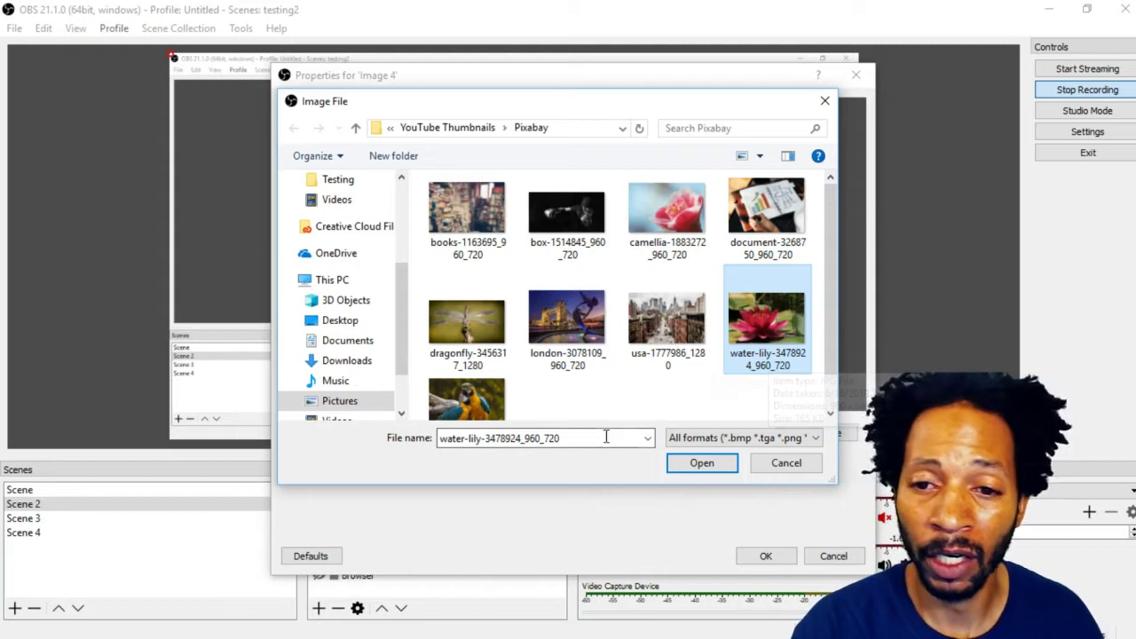
left_click(701, 468)
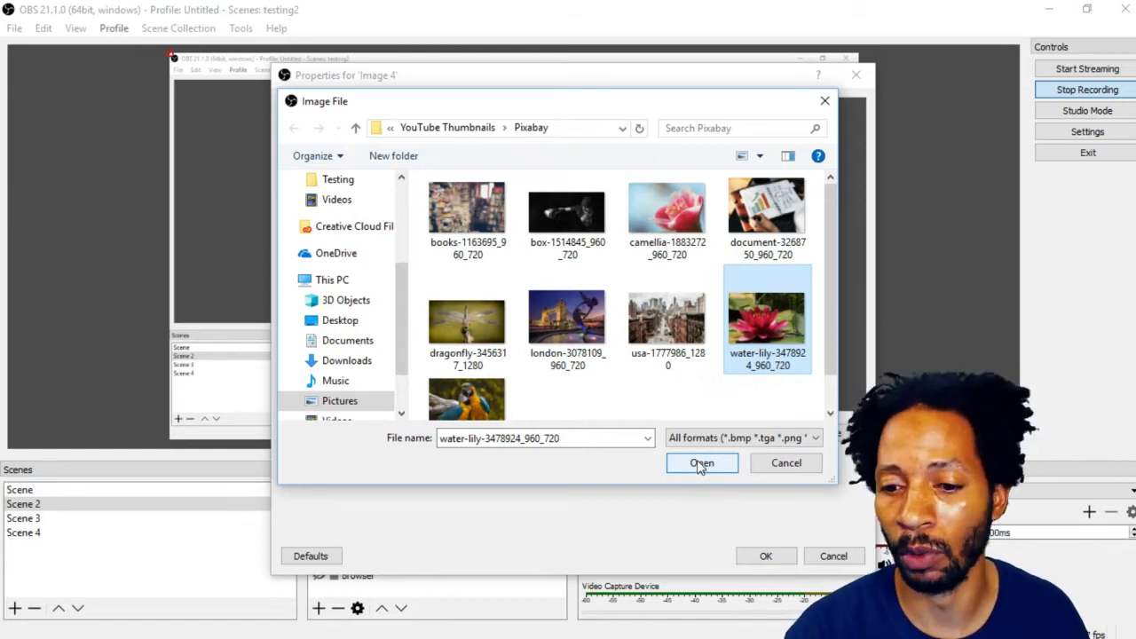
left_click(701, 465)
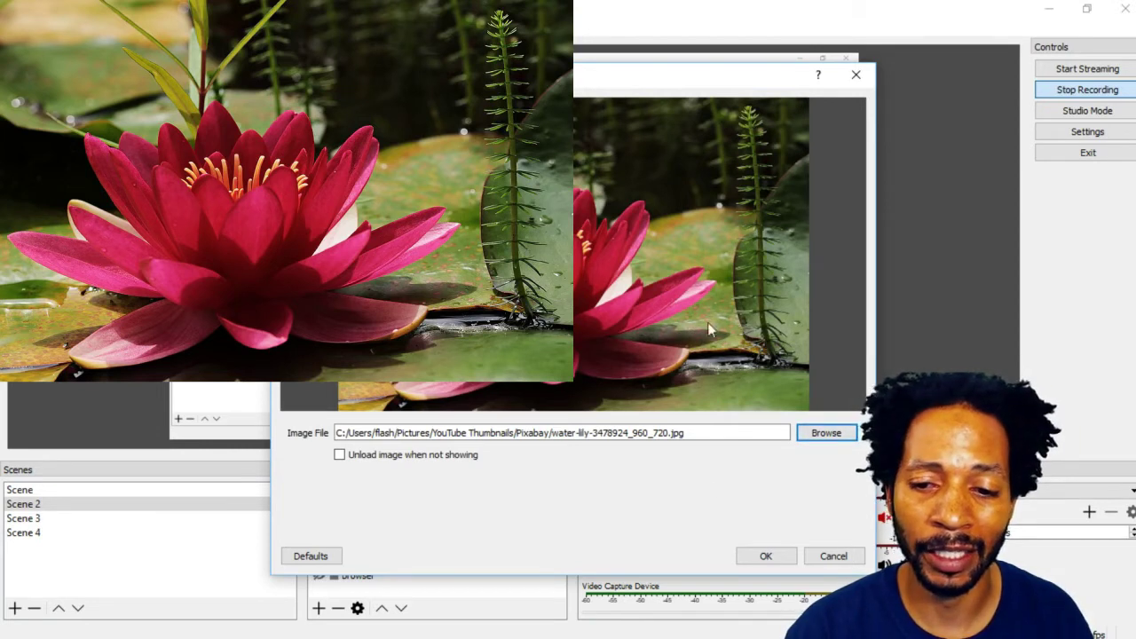
Accept the Image 4 properties and stretch the water lily image to fill the canvas.
left_click(779, 561)
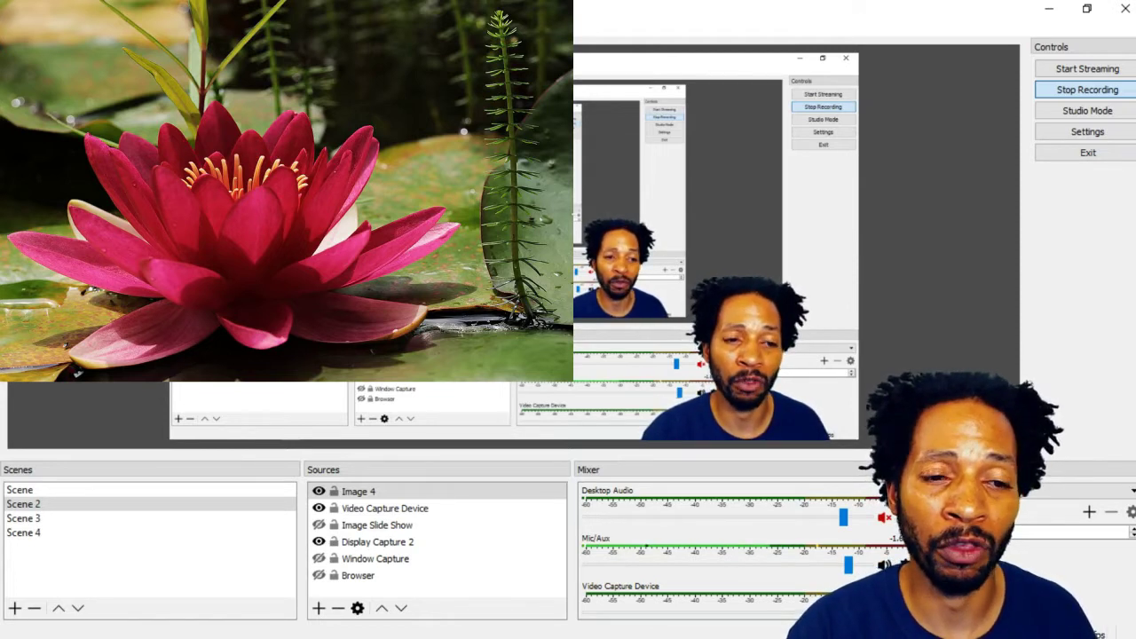
right_click(440, 310)
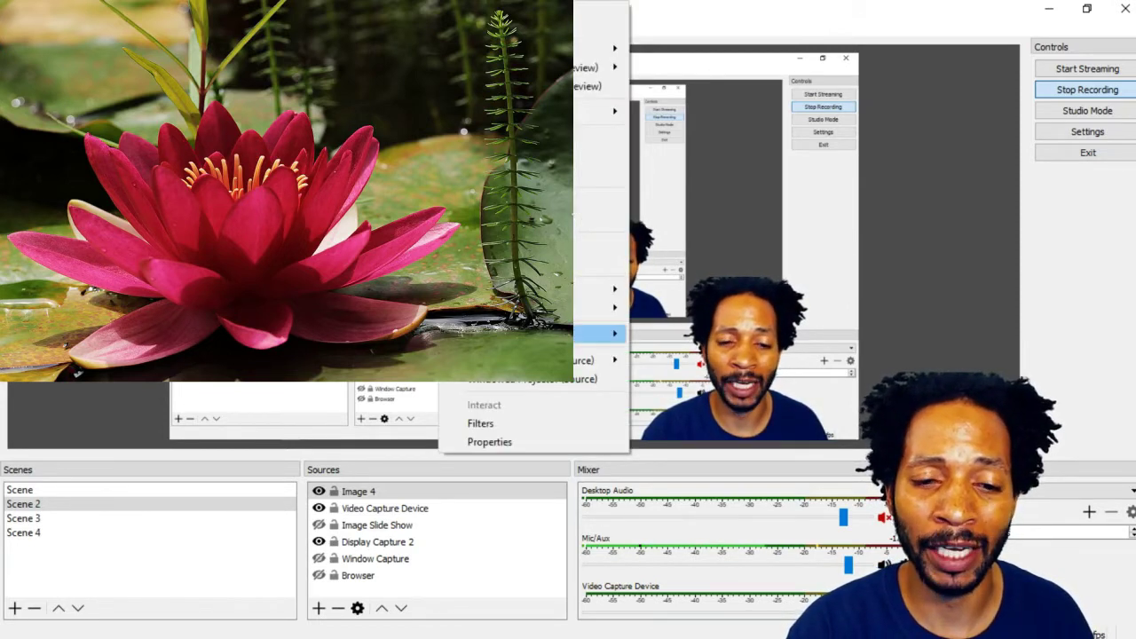
mouse_move(603, 307)
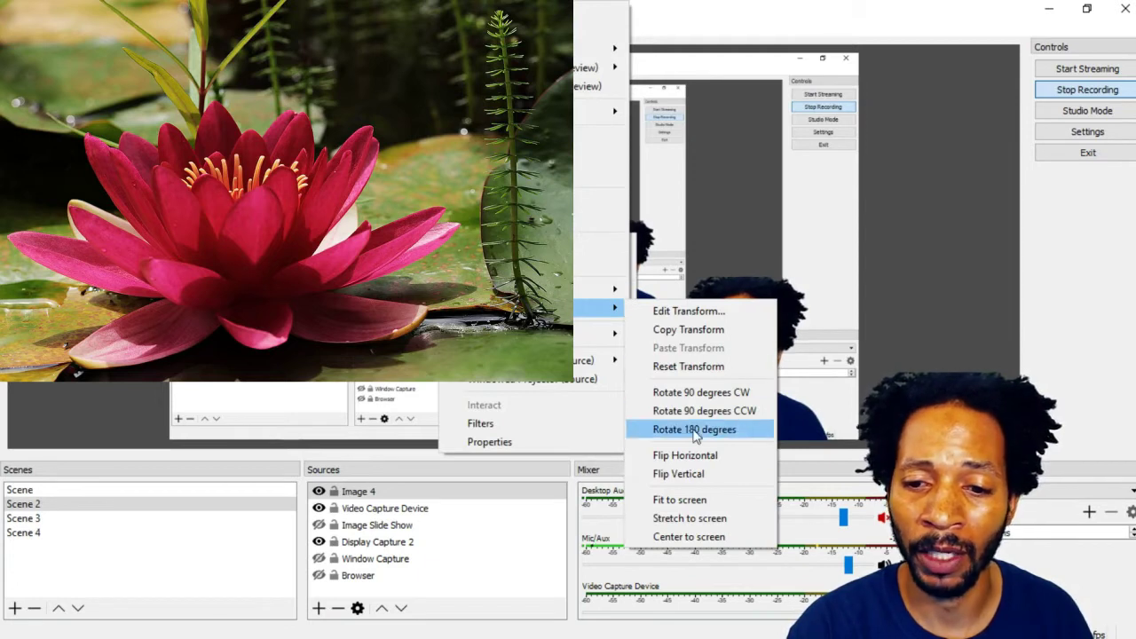
left_click(702, 520)
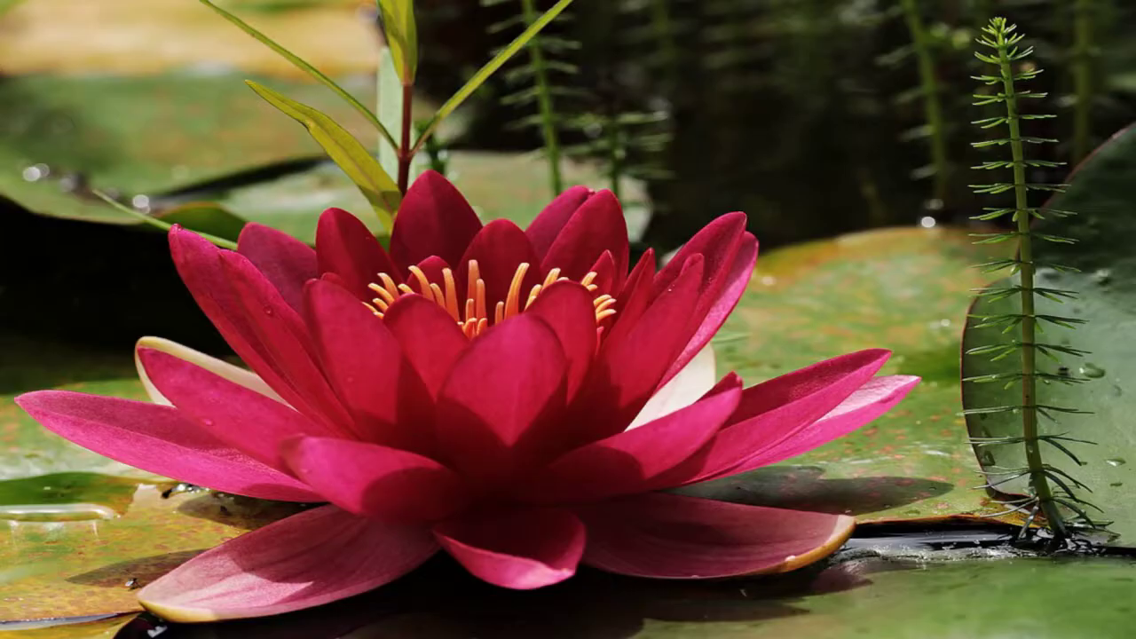